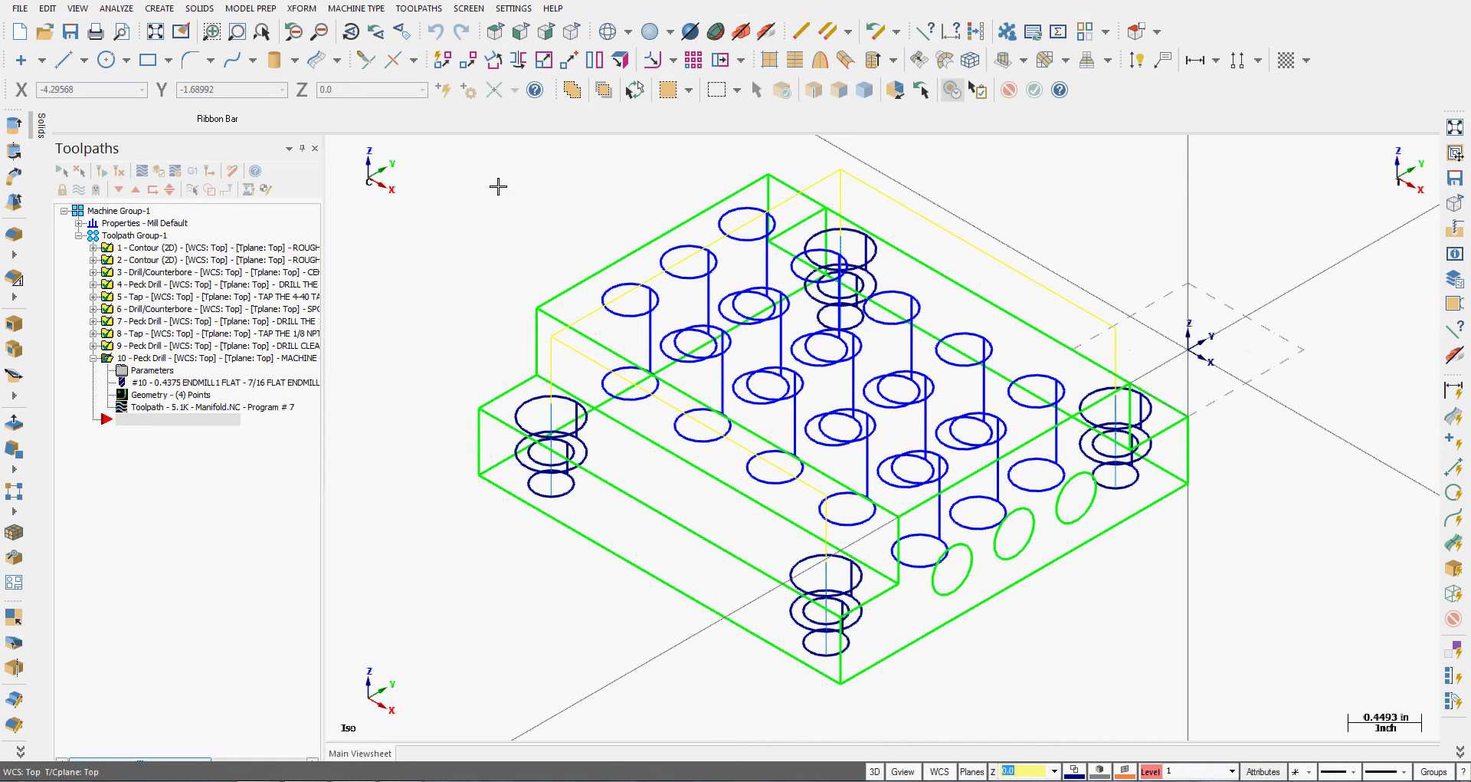
Step: Start a translate toolpath transform that copies the source operations with their posting disabled, assigning new work offsets from 0 with increment 1
left_click(422, 9)
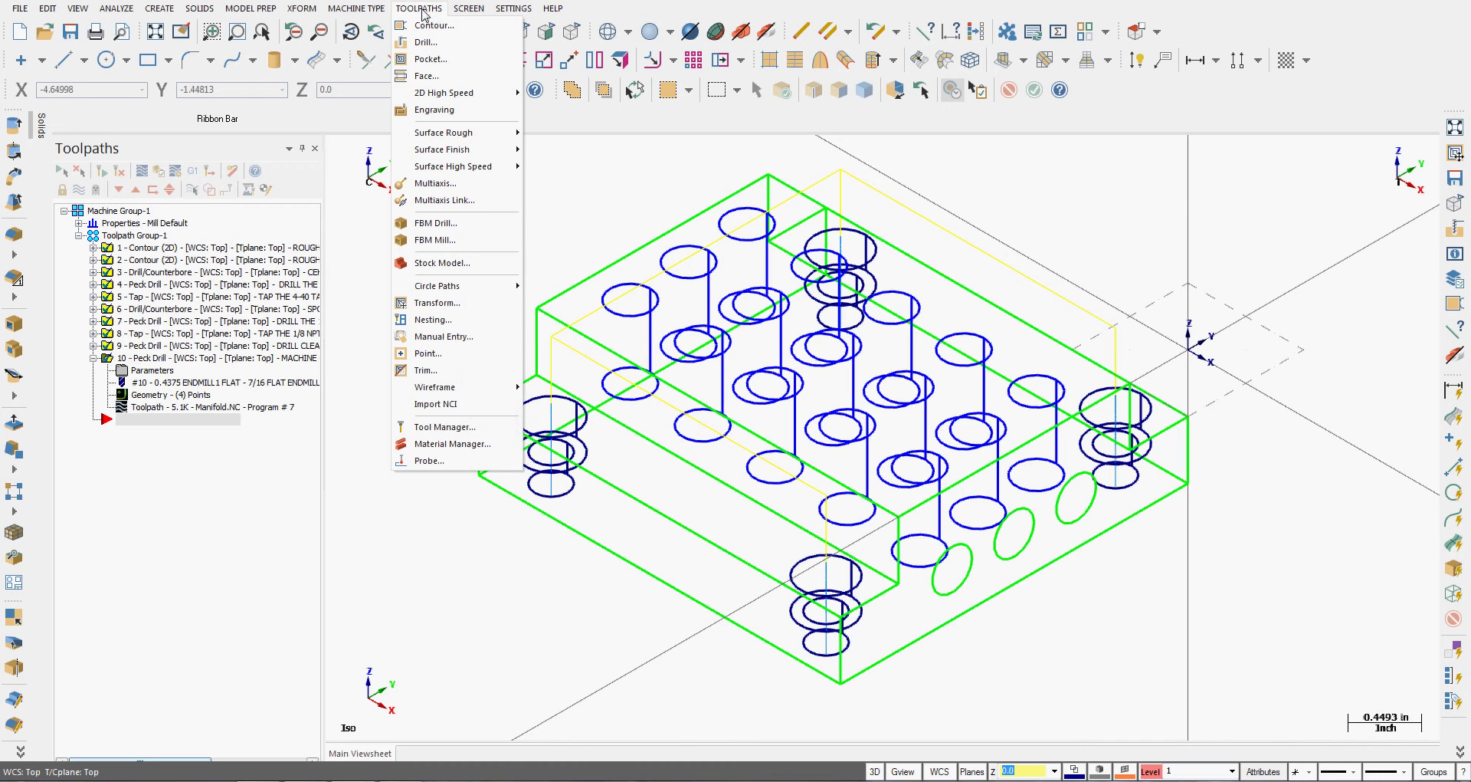
left_click(434, 303)
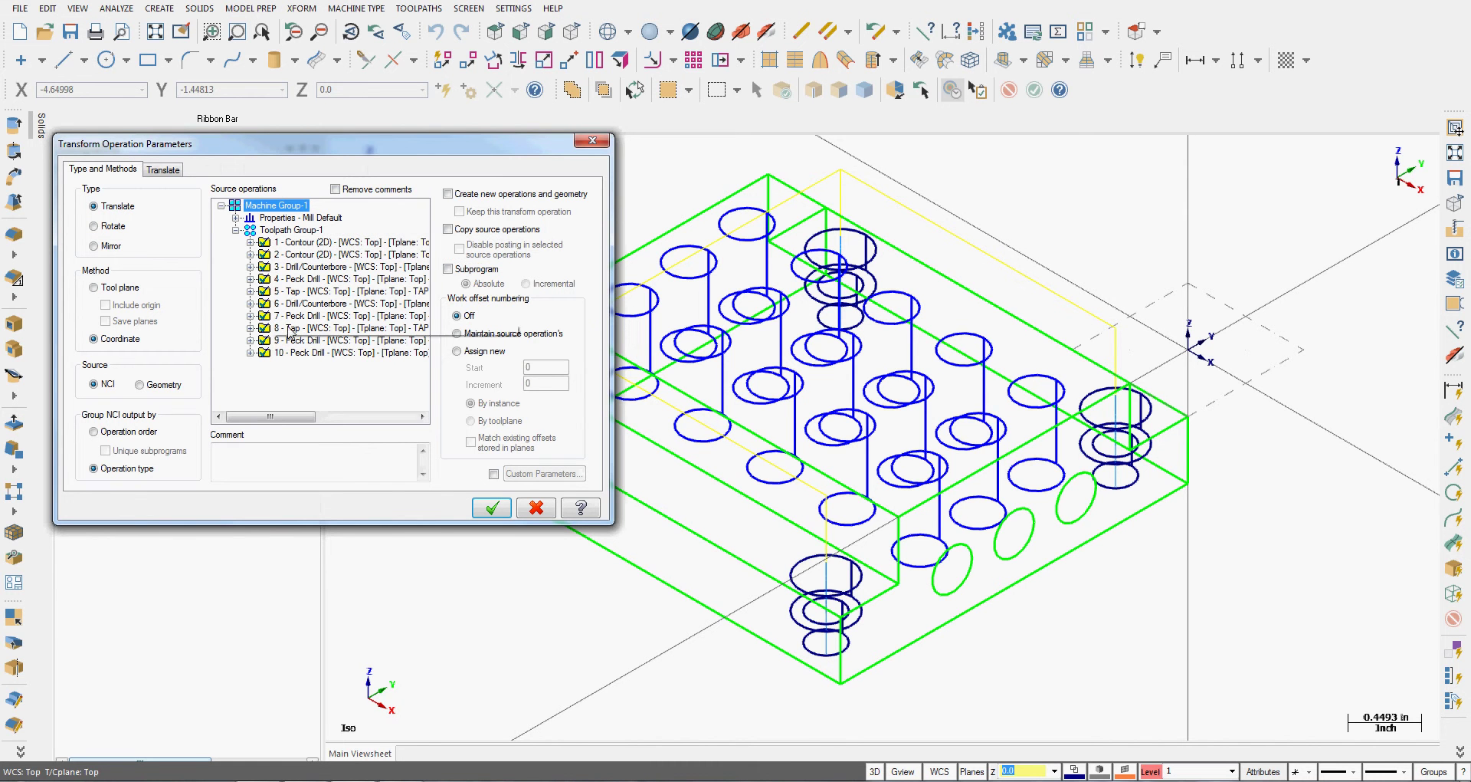
left_click(448, 230)
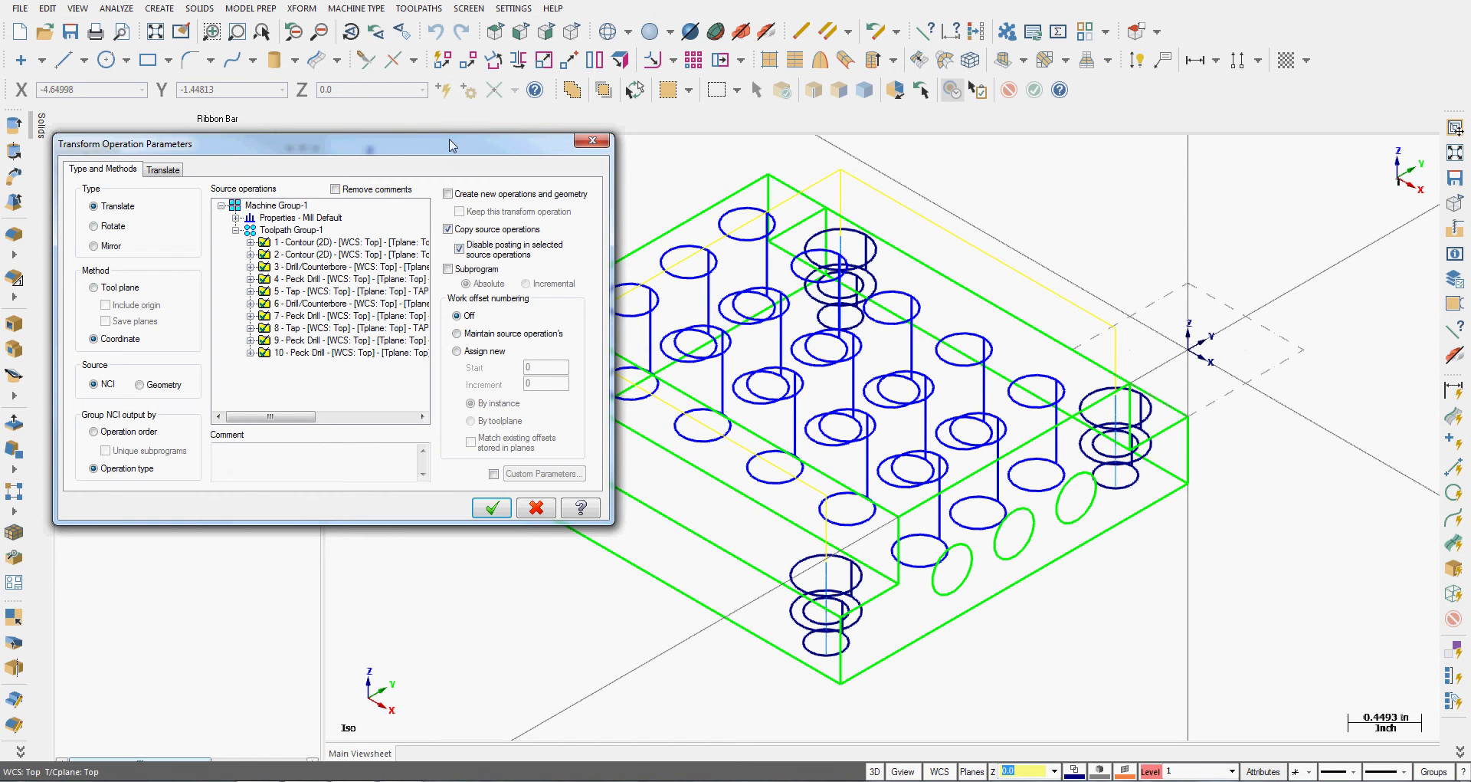
left_click_drag(448, 143, 752, 130)
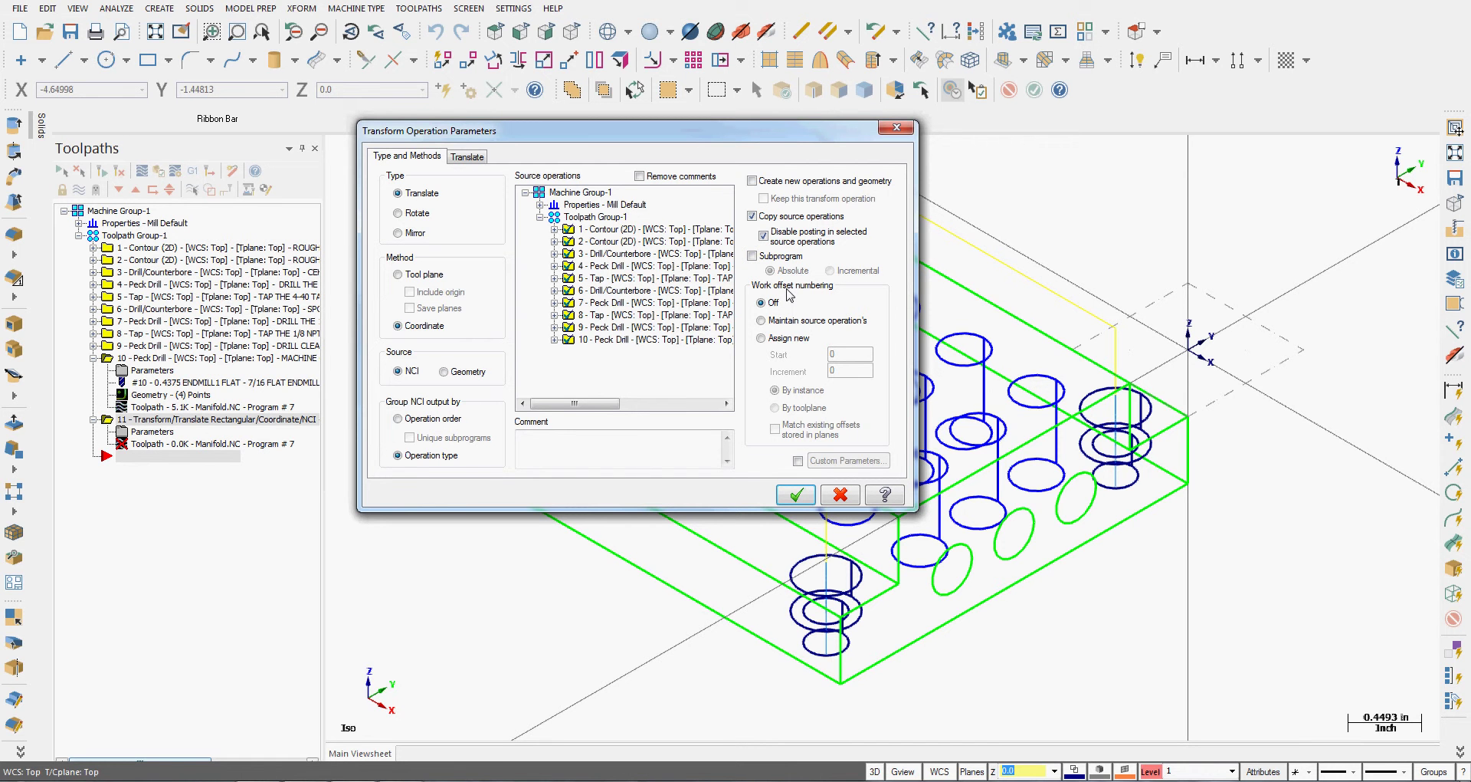
left_click(762, 338)
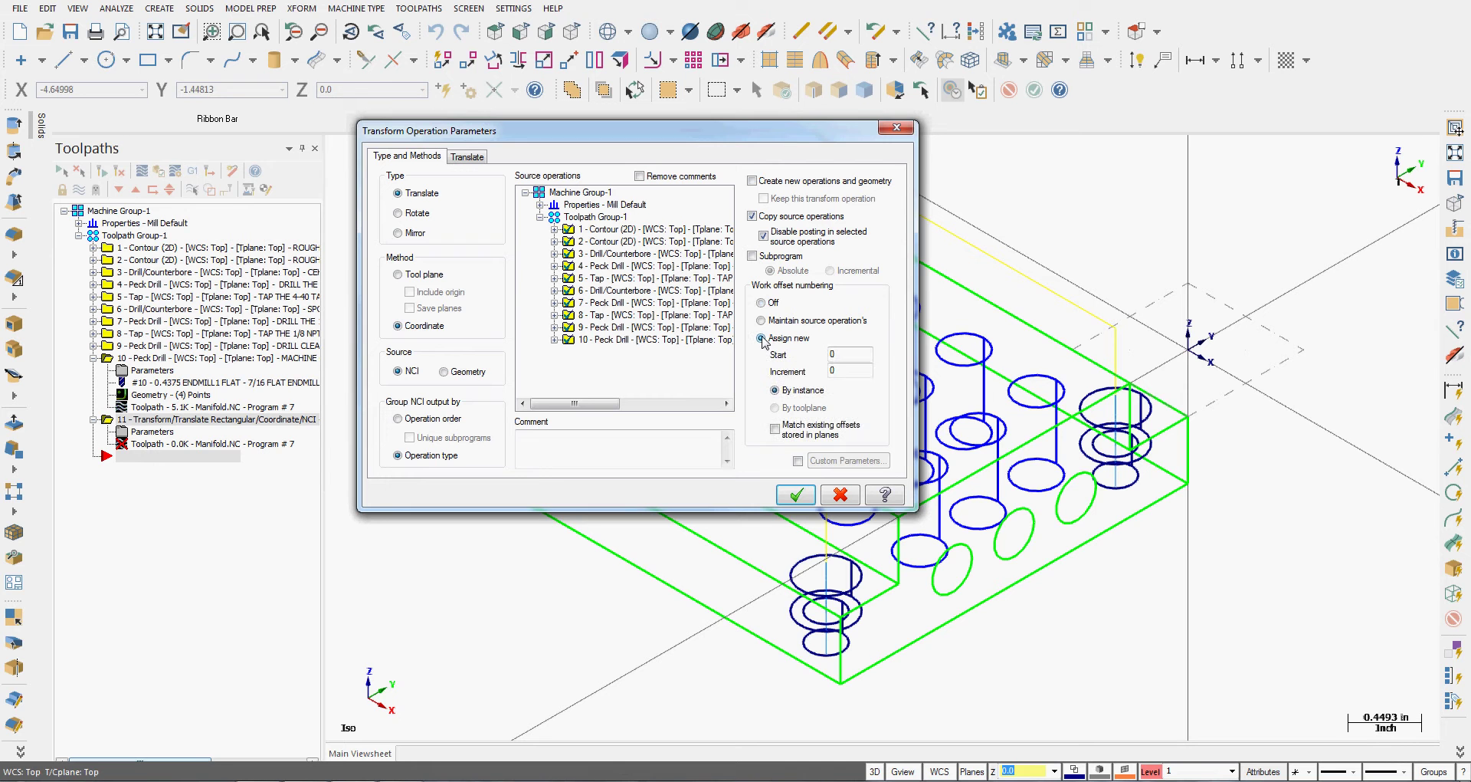
left_click(834, 368)
Step: Define a rectangular pattern of 3 instances in X and 2 in Y, spaced -4.0 both ways, and generate the transform
left_click(467, 158)
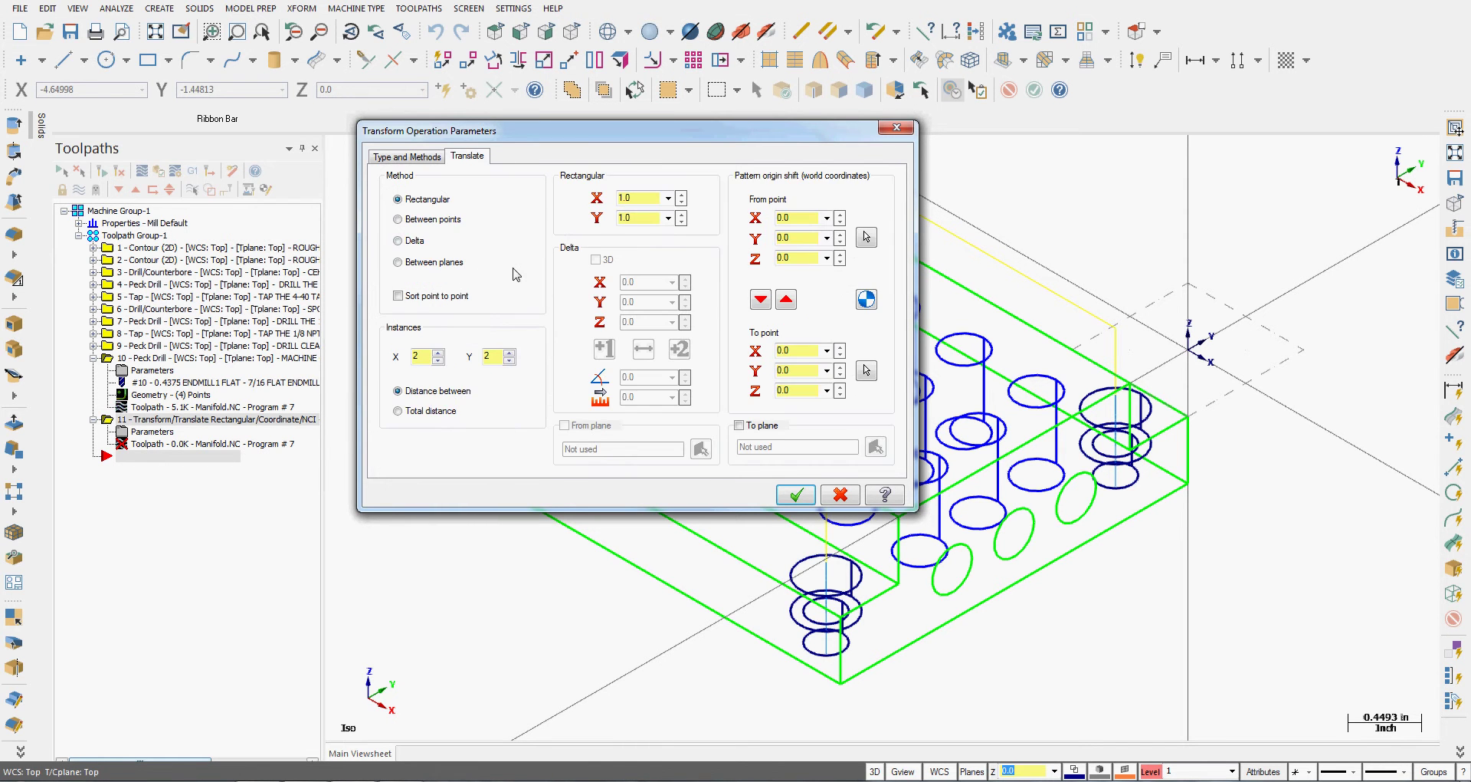
left_click(438, 353)
double_click(646, 197)
type("1")
left_click(645, 218)
type("-4")
left_click(797, 495)
left_click(154, 32)
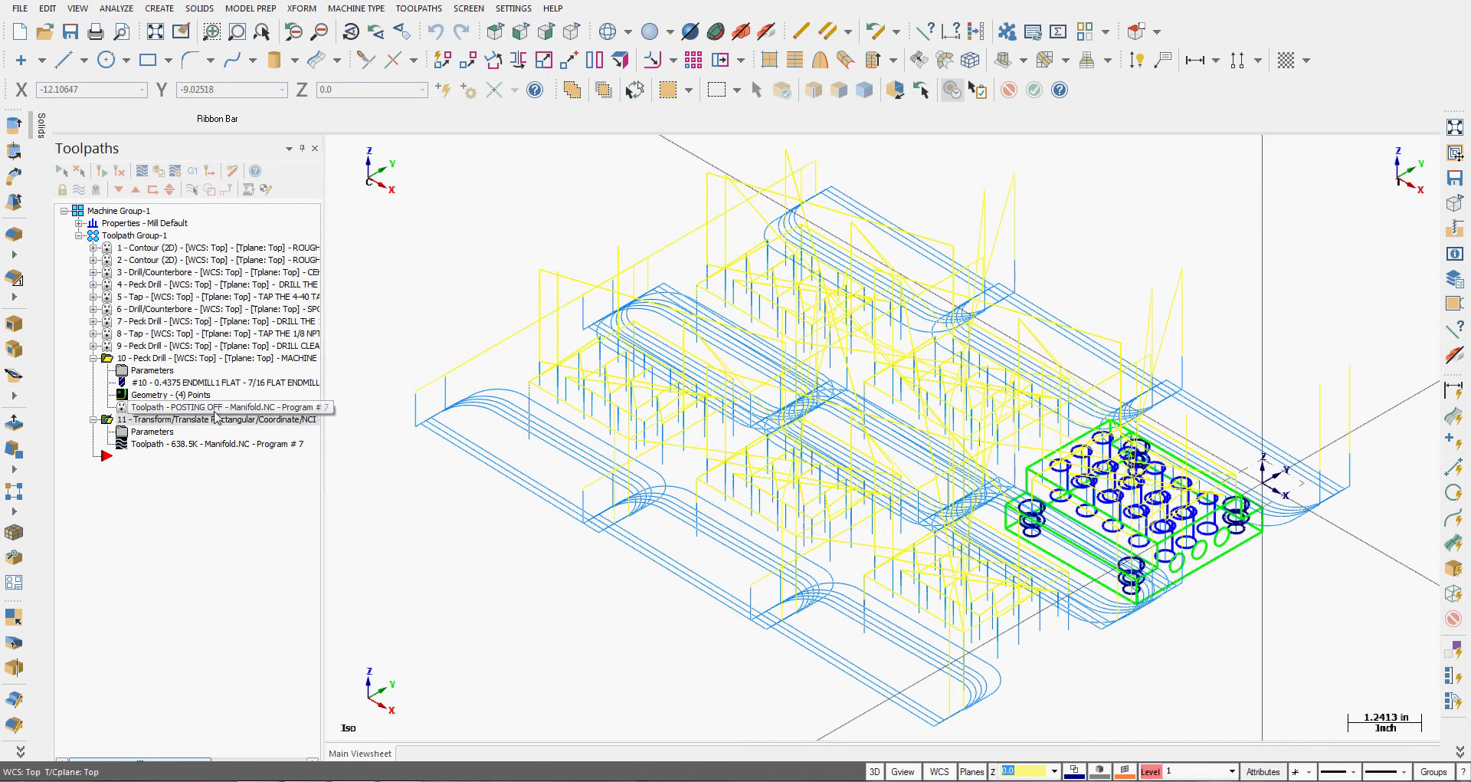
Step: Set the transform operation's rectangular X spacing to -6.0 and regenerate its toolpath
left_click(142, 436)
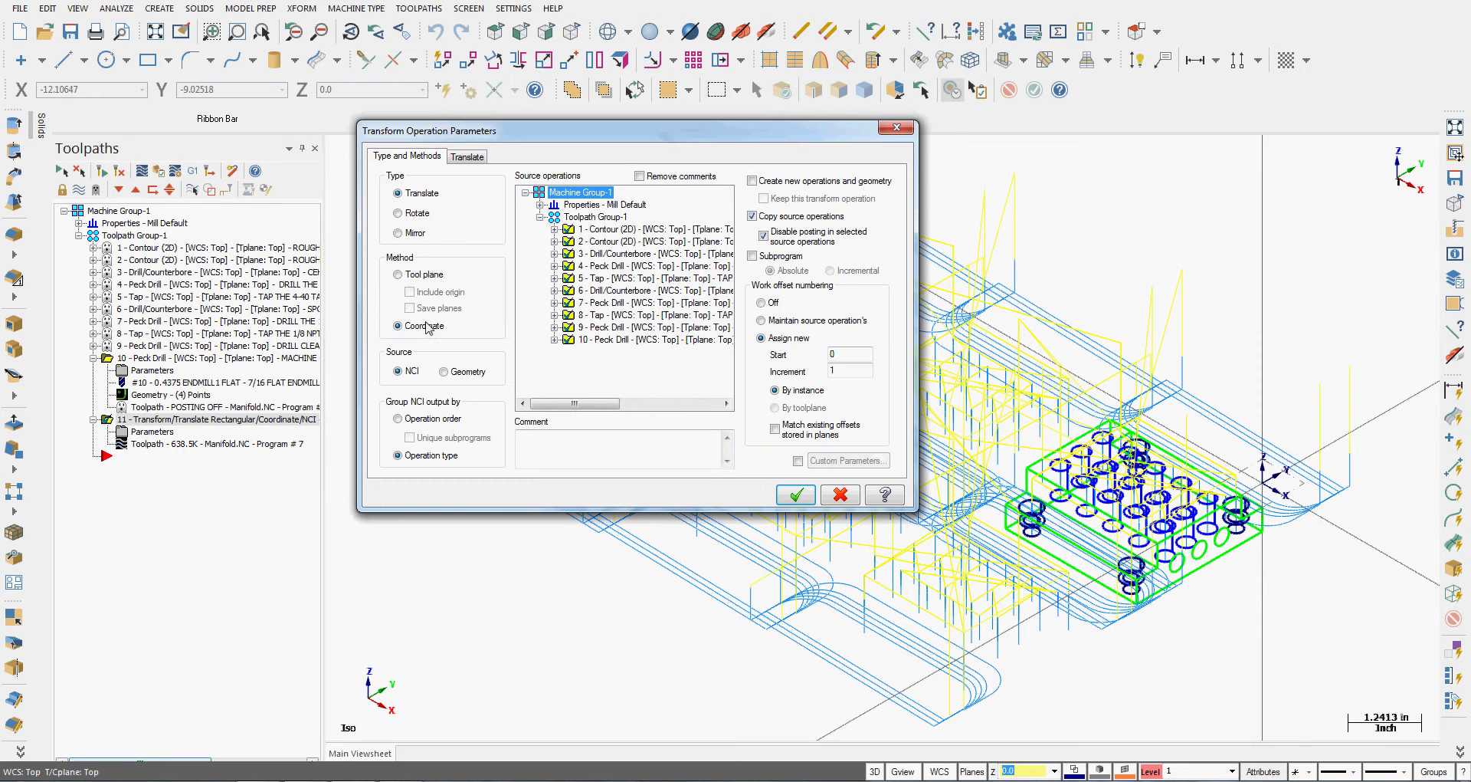
left_click(471, 159)
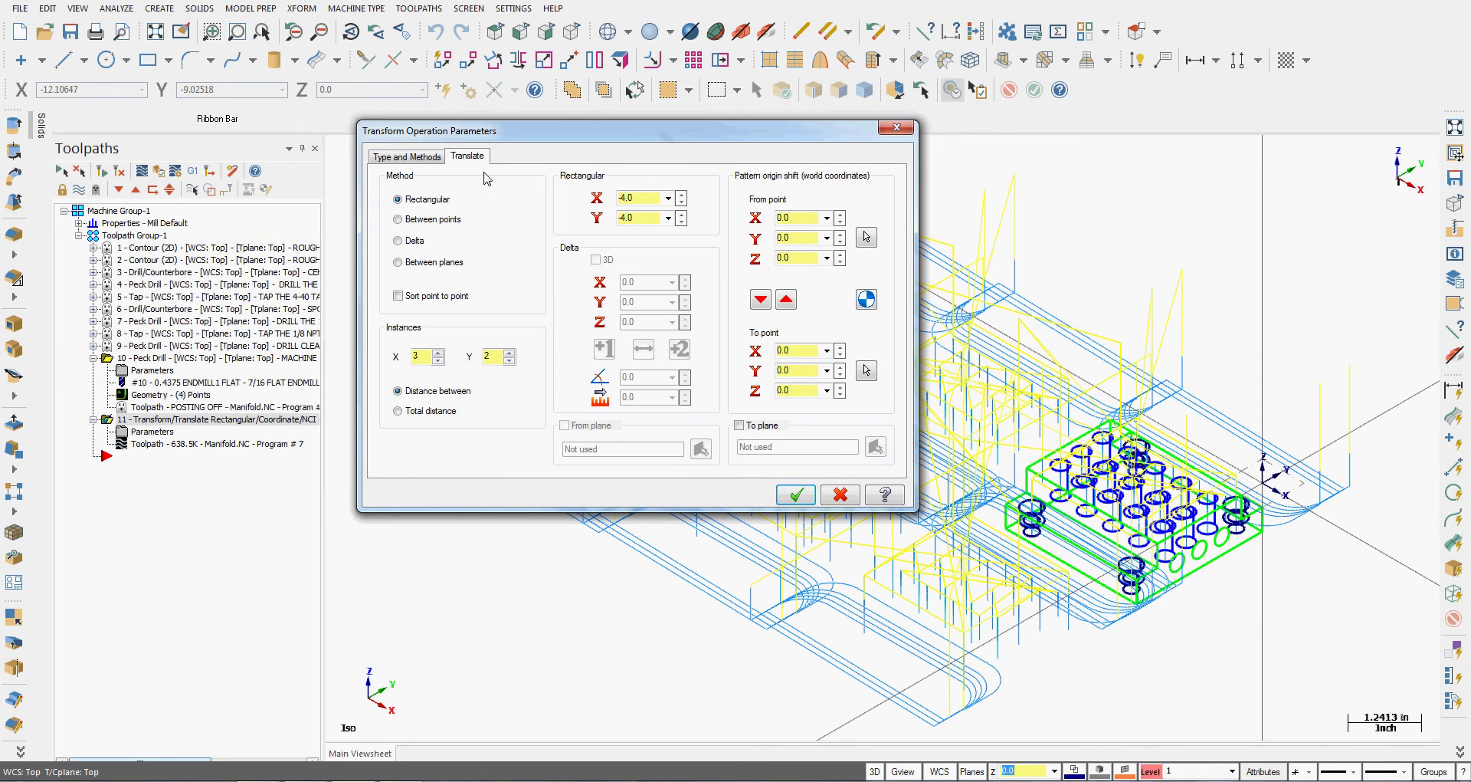
double_click(648, 198)
type("-6")
left_click(795, 494)
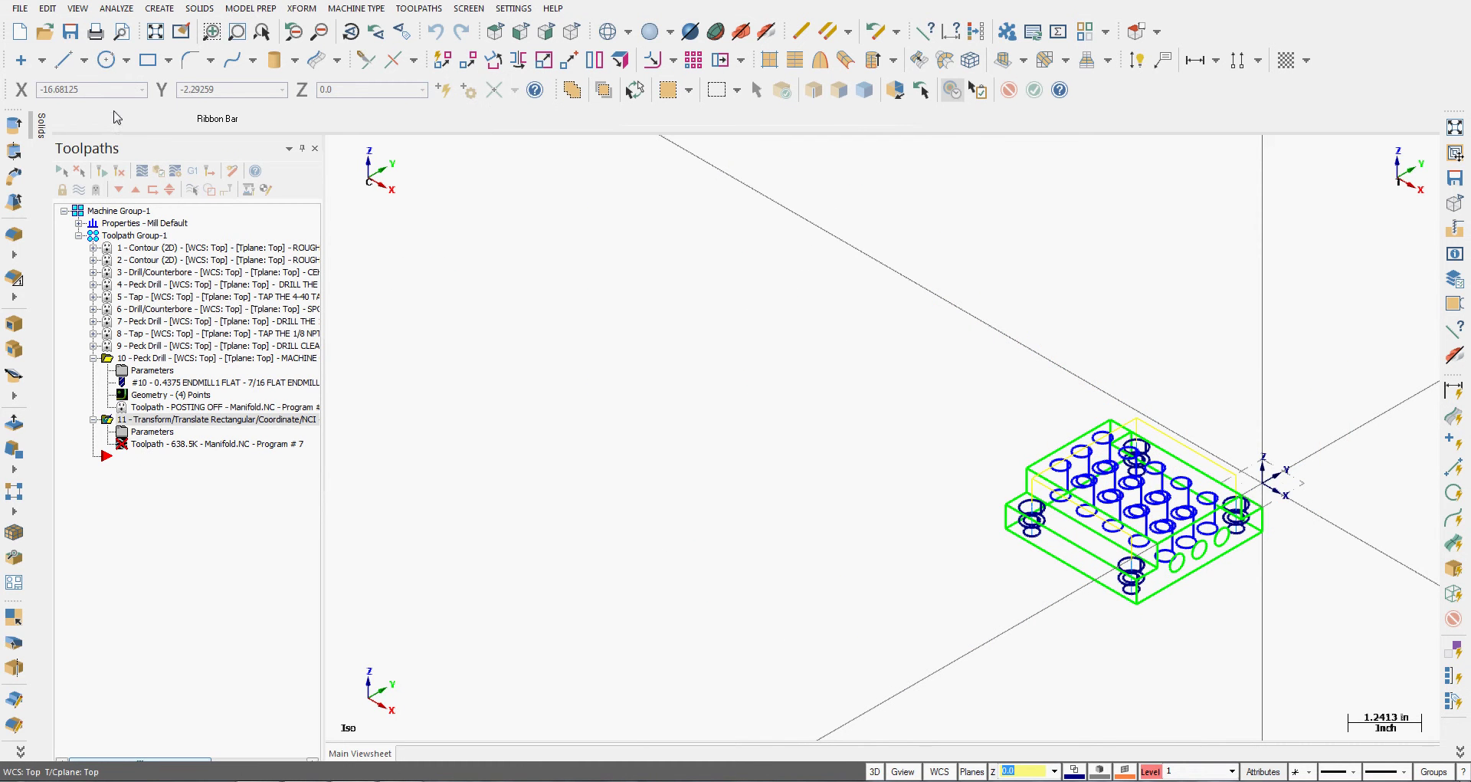
left_click(120, 171)
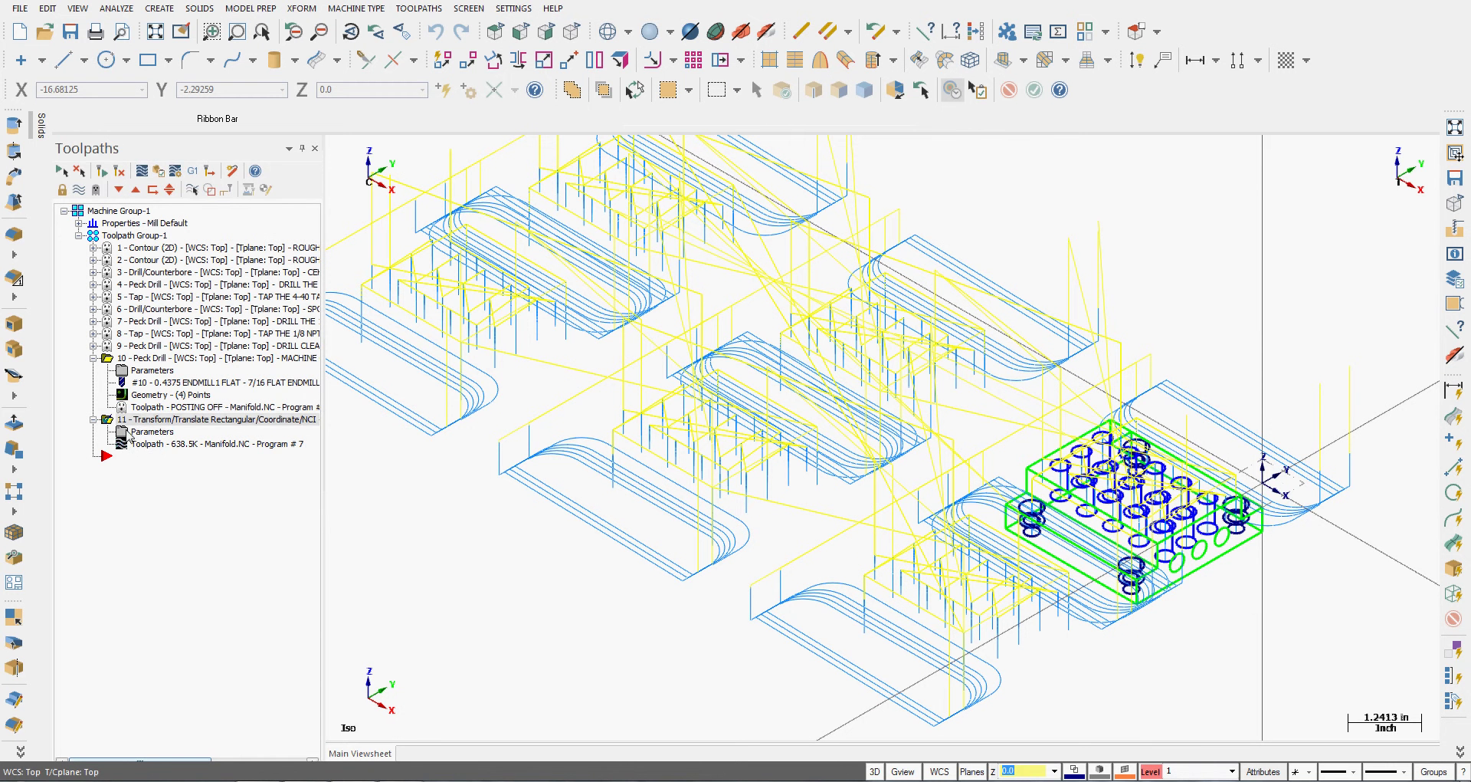
Step: Set the transform operation's rectangular Y spacing to -5.0
left_click(153, 419)
left_click(152, 432)
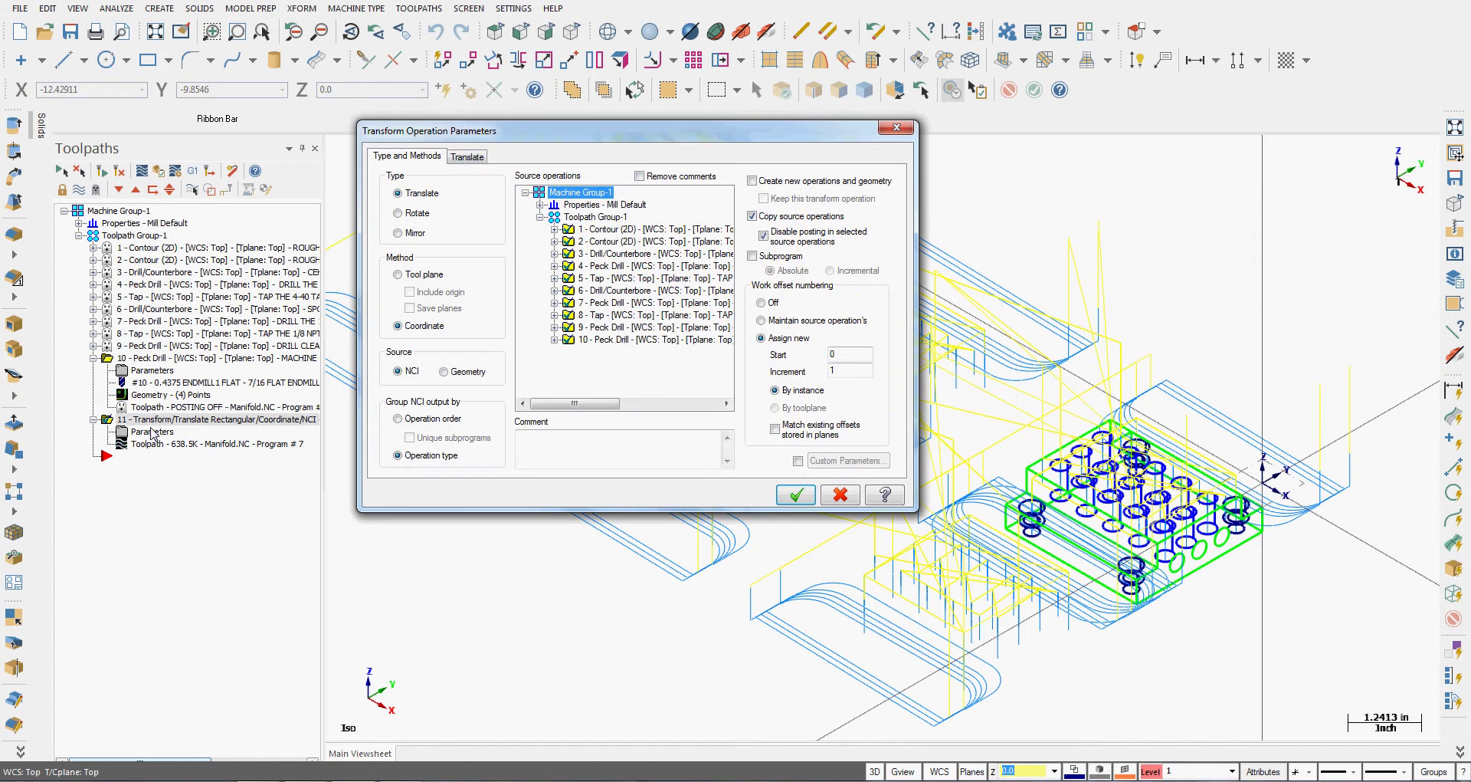
left_click(467, 156)
double_click(648, 217)
type("-5.0")
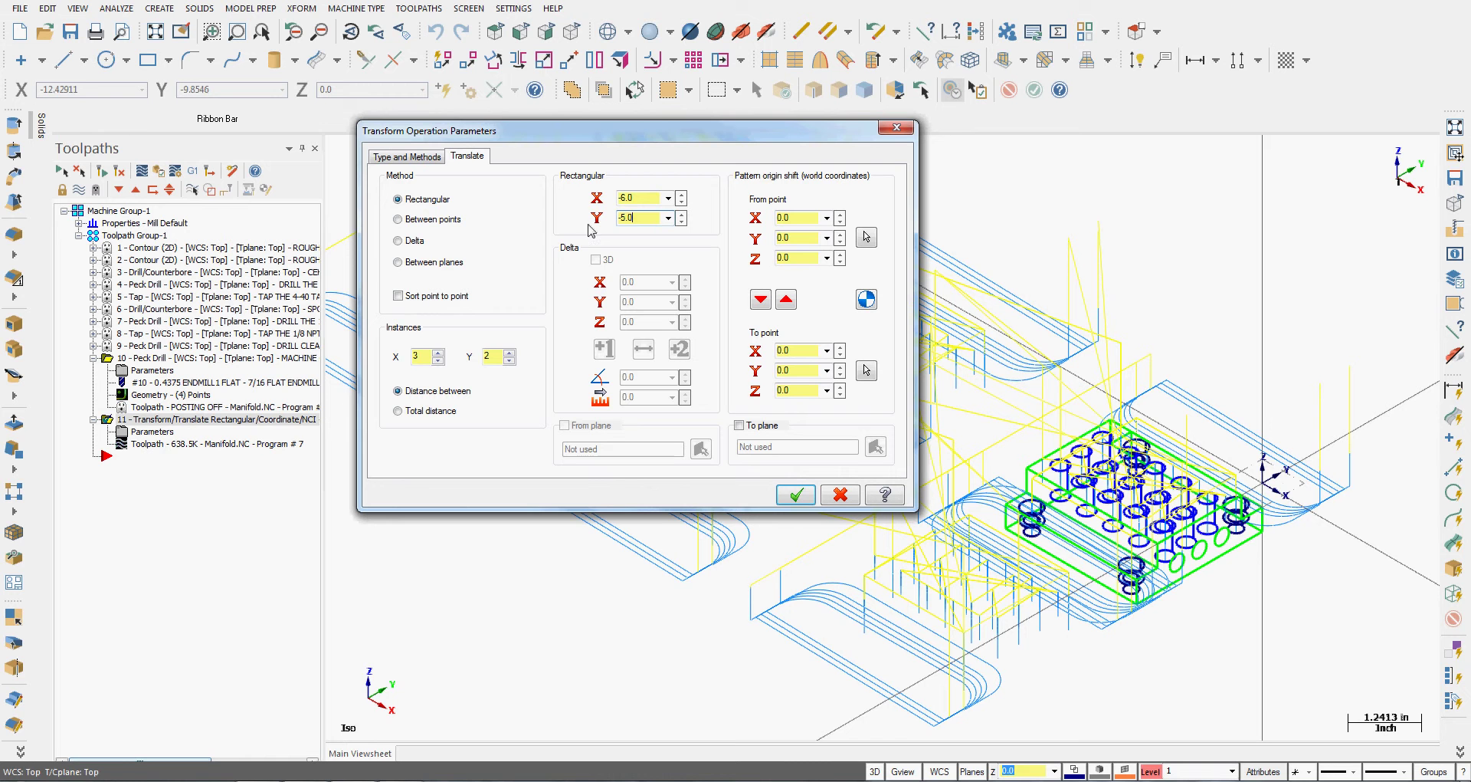
key("Return")
Step: Turn creation of new operations and geometry on, accept the source change from NCI to Geometry, and turn that creation option off again
left_click(426, 157)
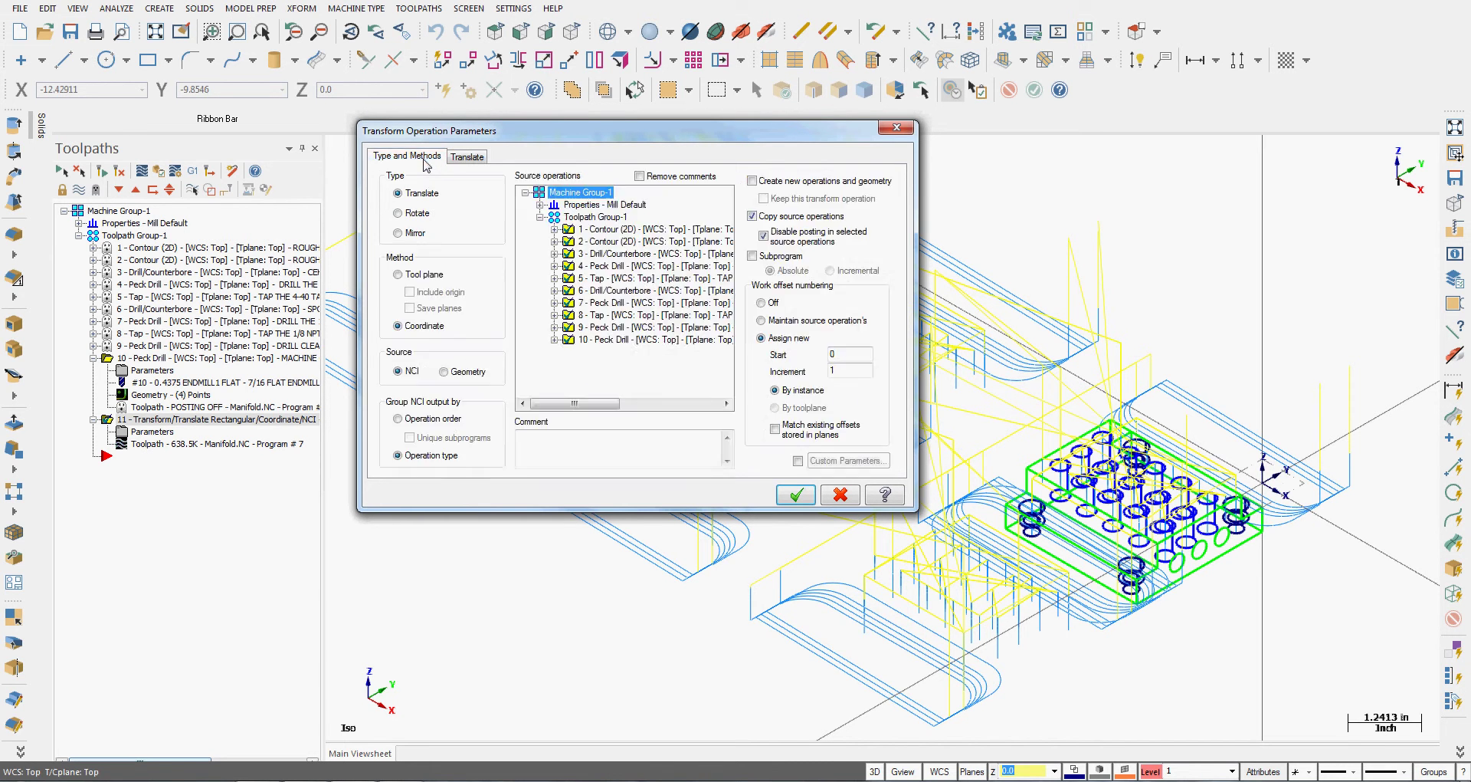
left_click(753, 182)
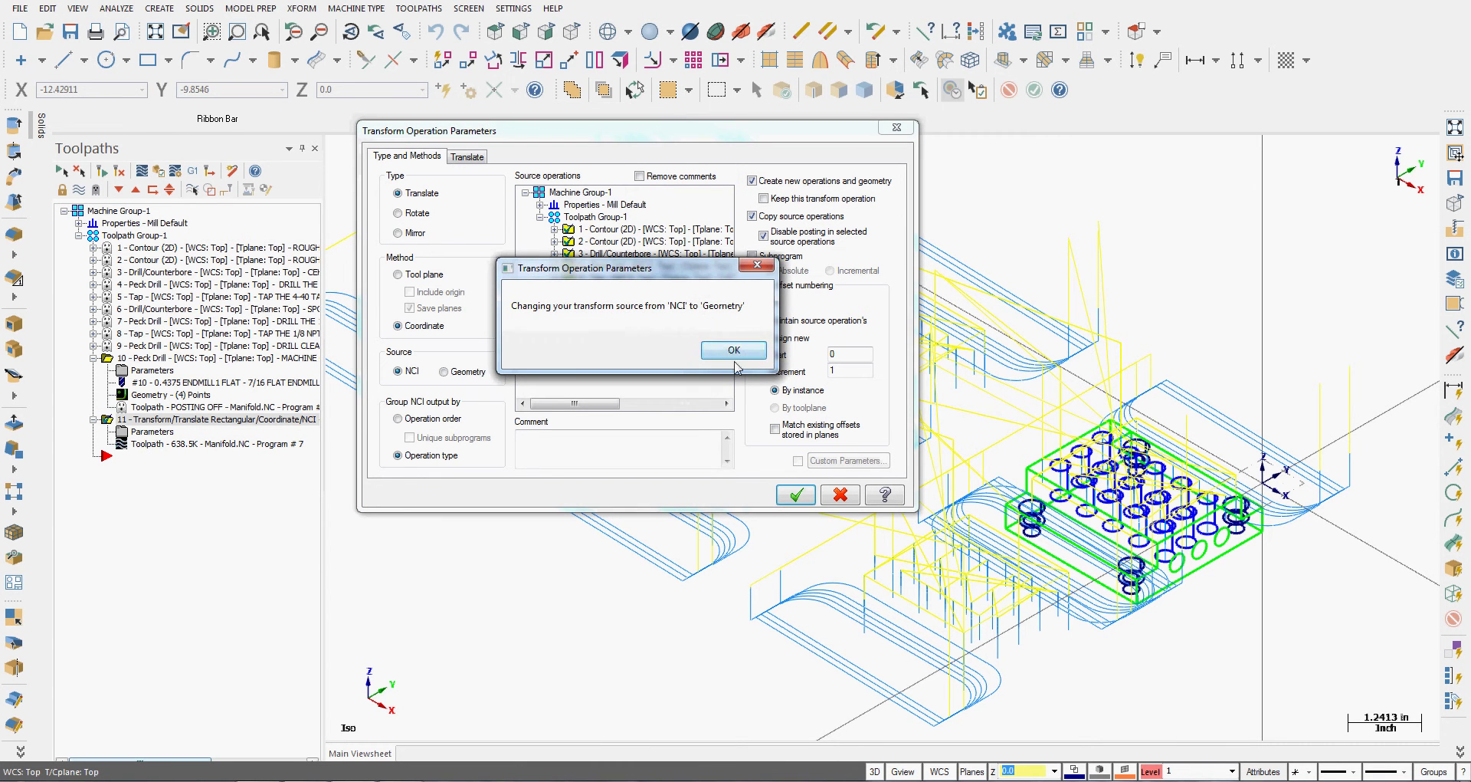
left_click(732, 351)
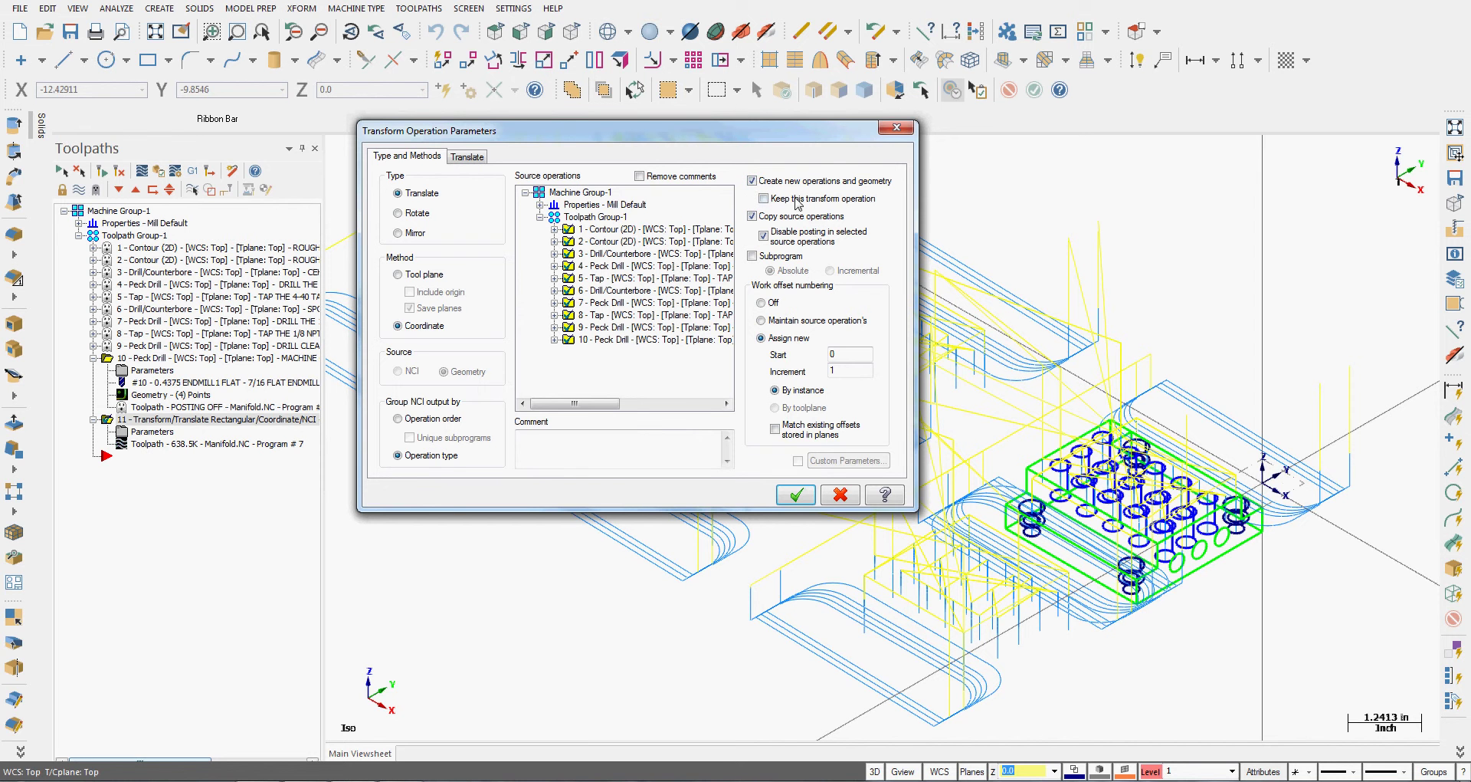
left_click(753, 182)
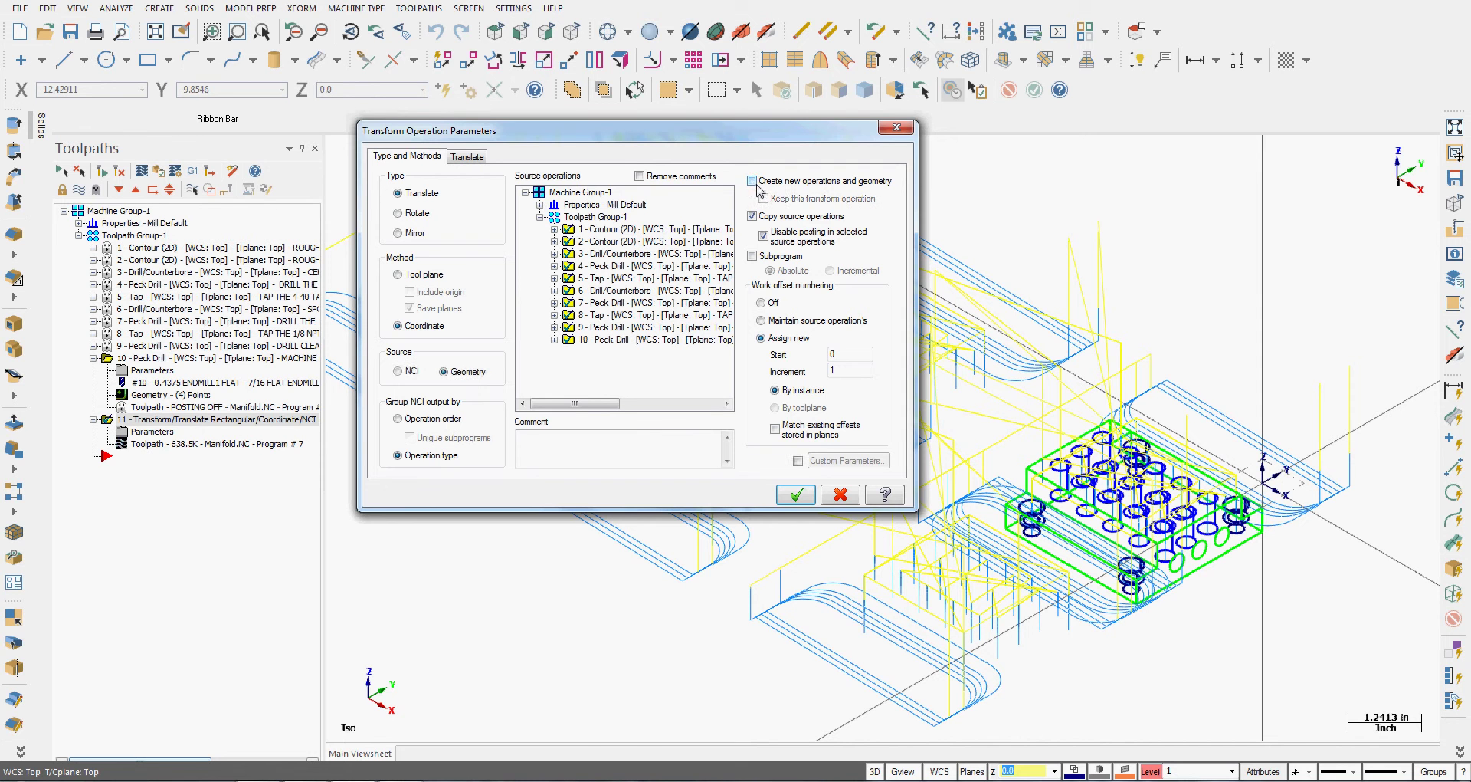
Step: Accept the revised transform parameters and regenerate the translated toolpaths
left_click(763, 235)
left_click(796, 495)
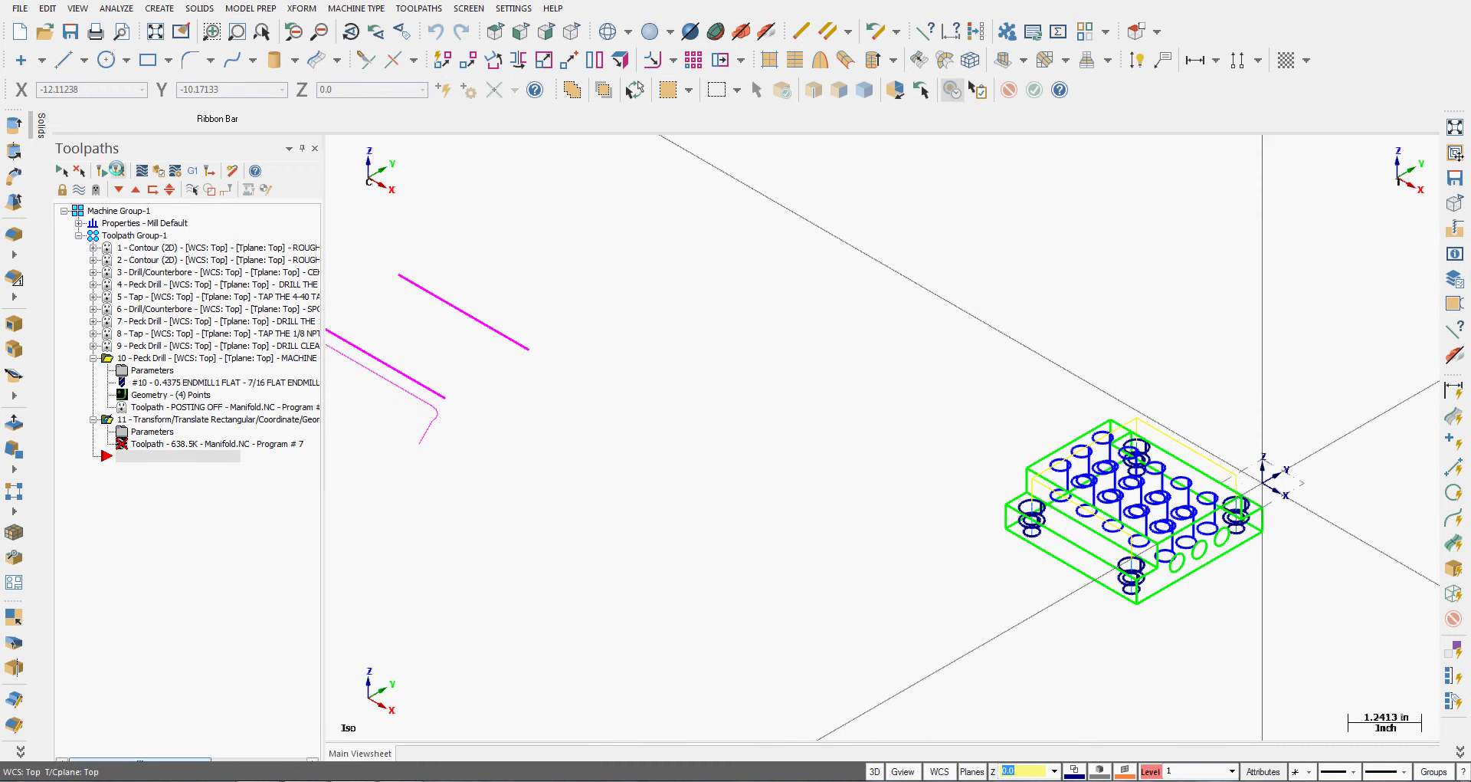
left_click(116, 170)
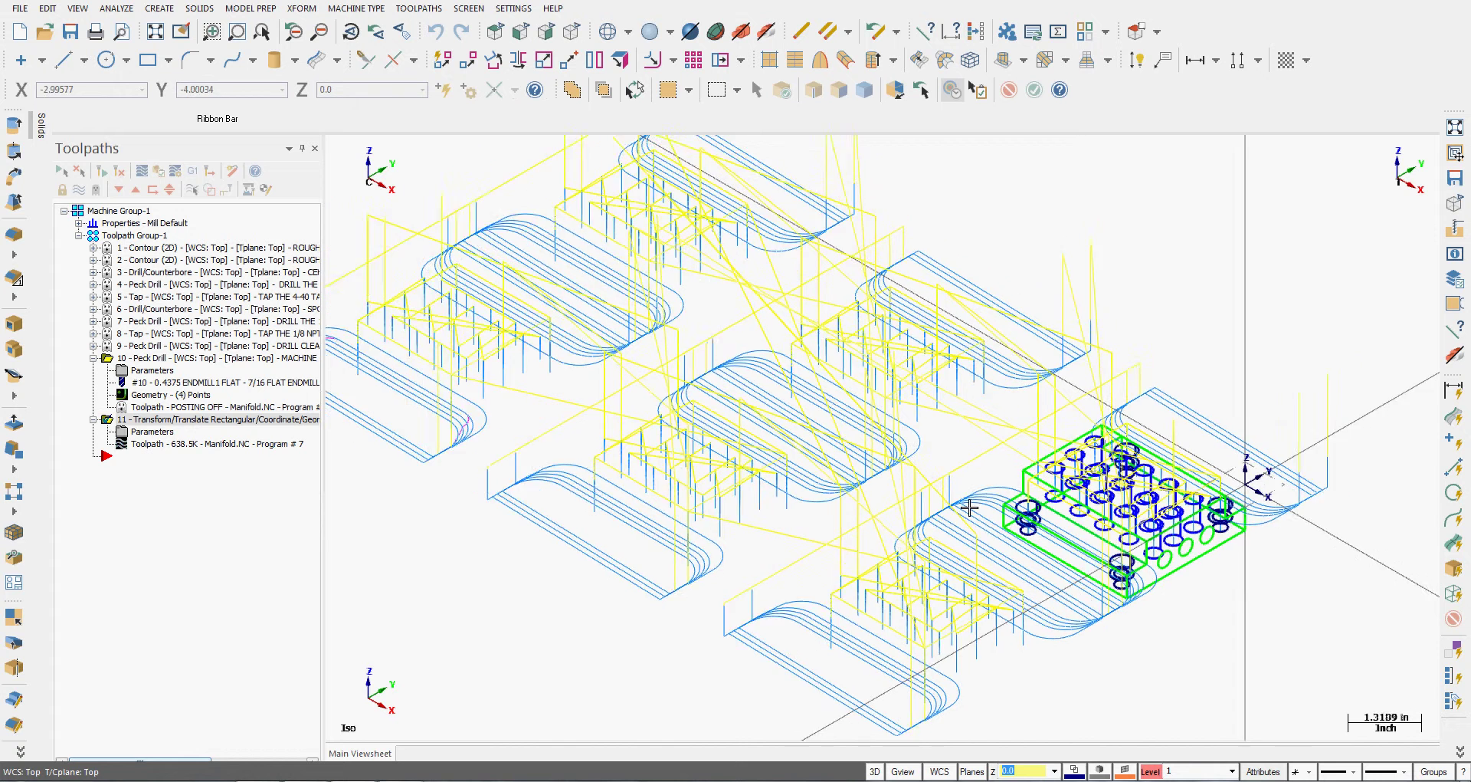
scroll(969, 508, "down", 2)
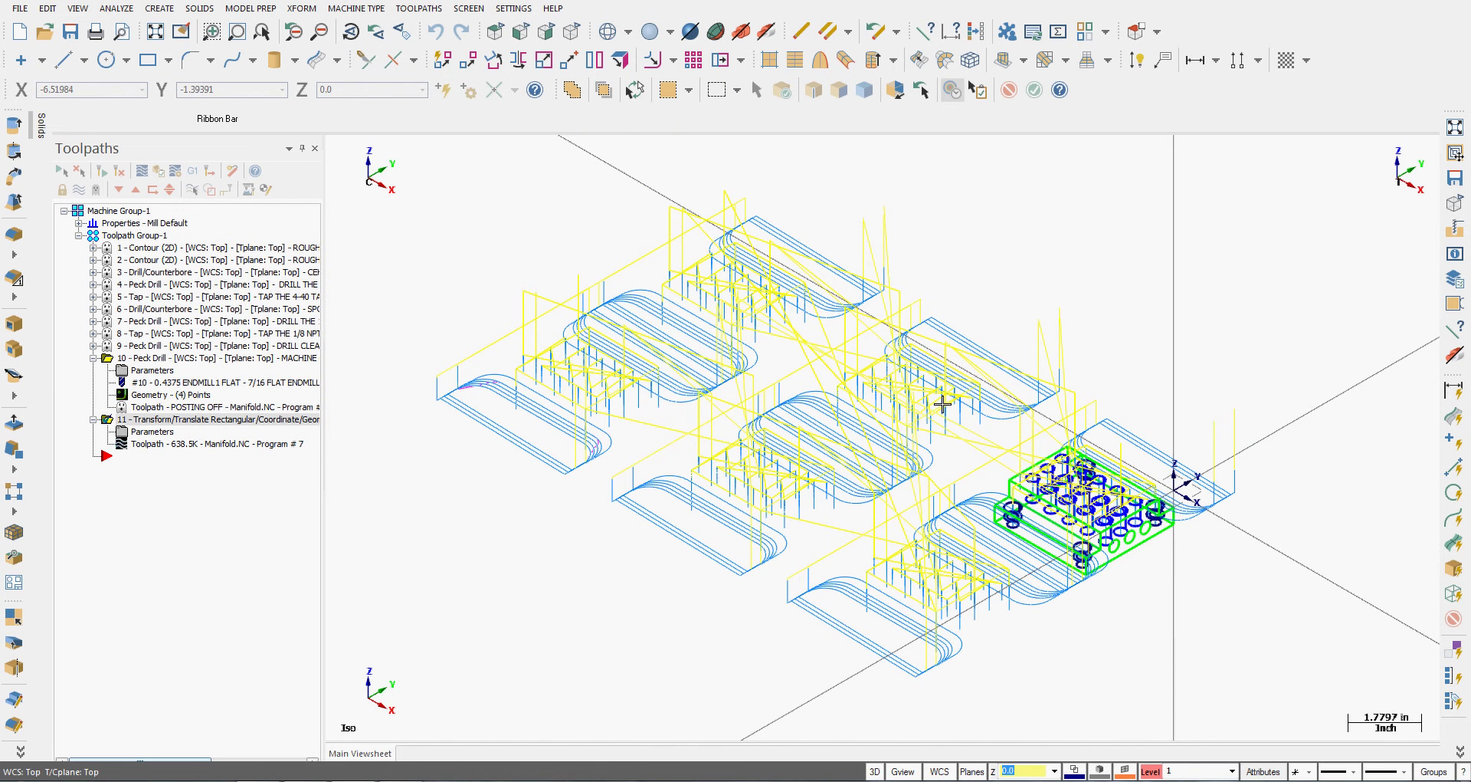